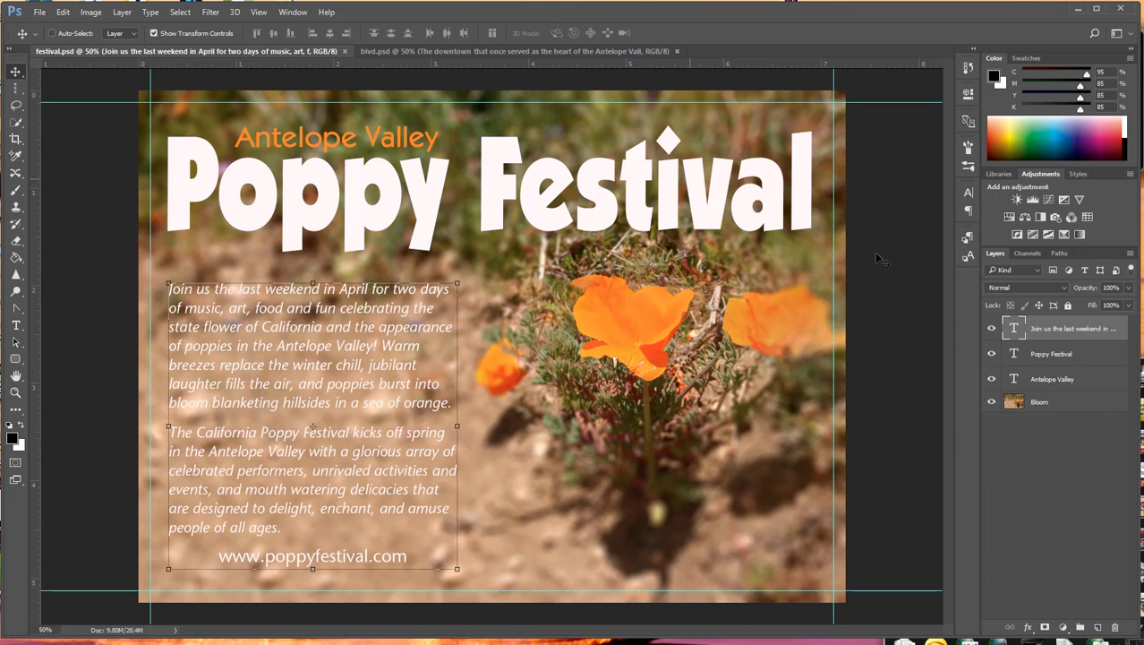
- Add a black Solid Color fill layer directly above the Bloom layer
click(1053, 405)
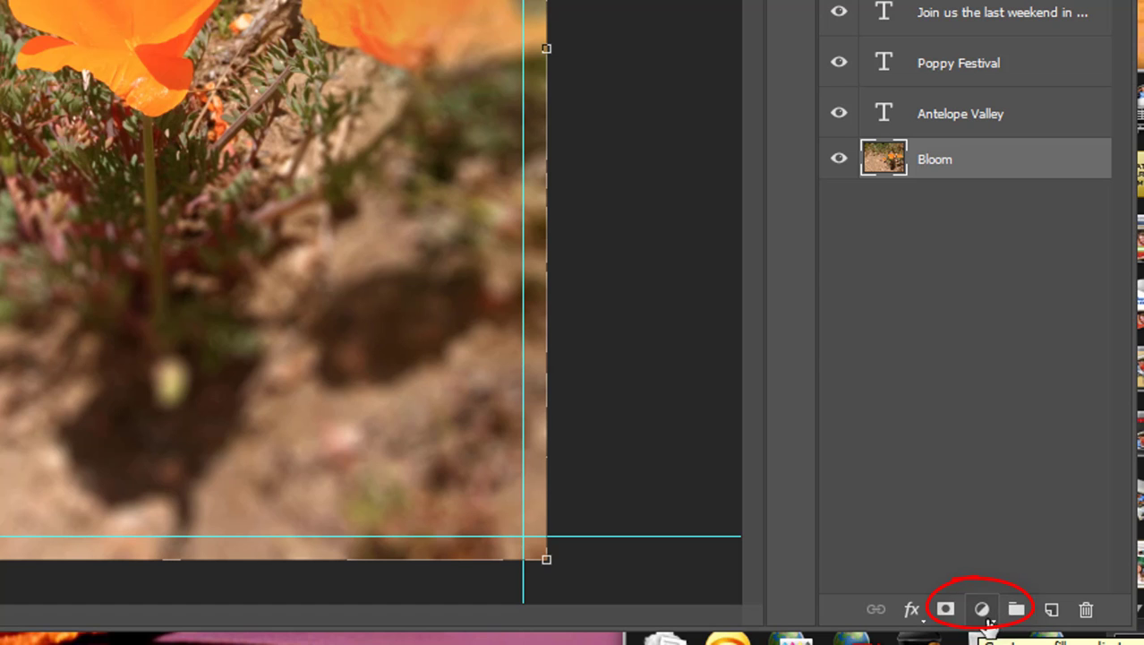
click(985, 618)
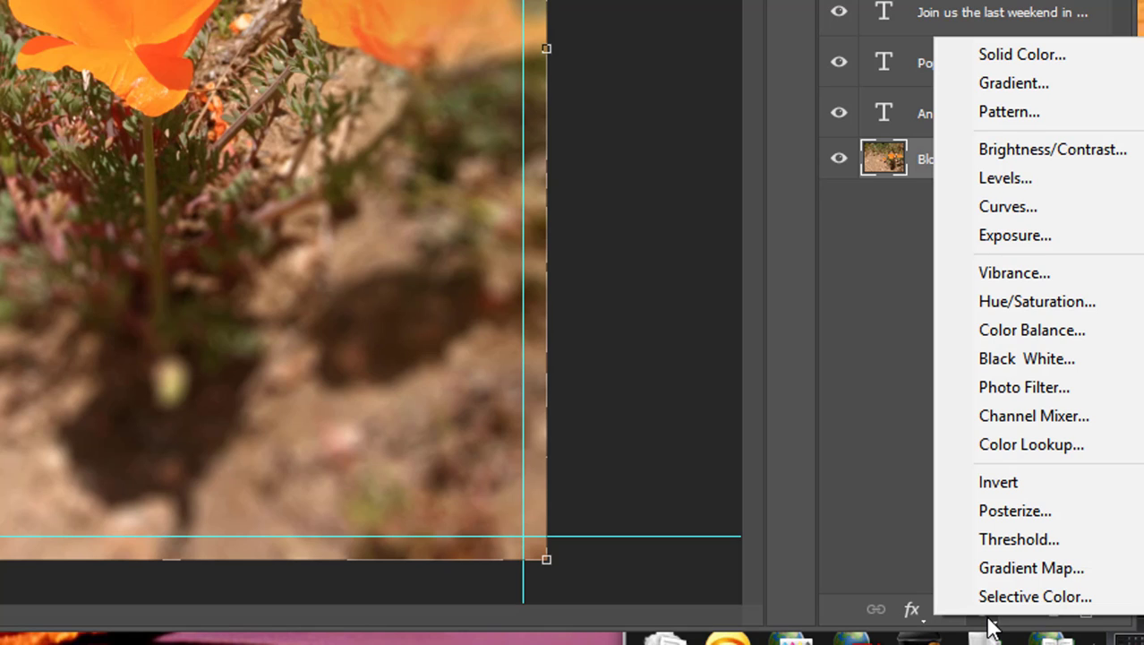
click(1076, 59)
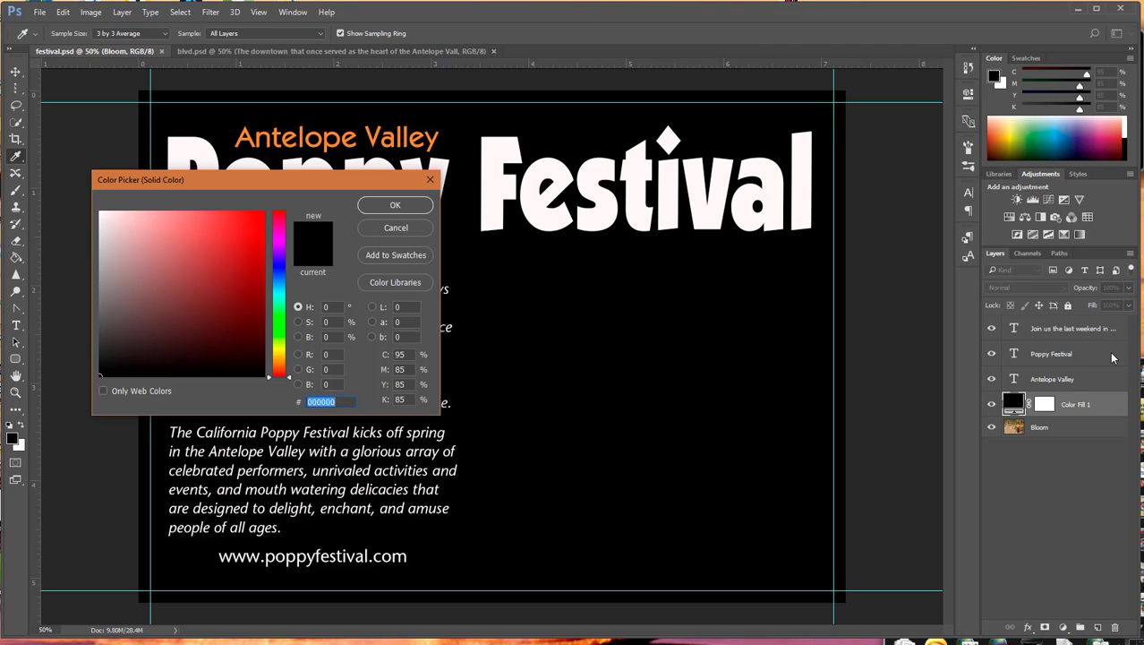
click(397, 206)
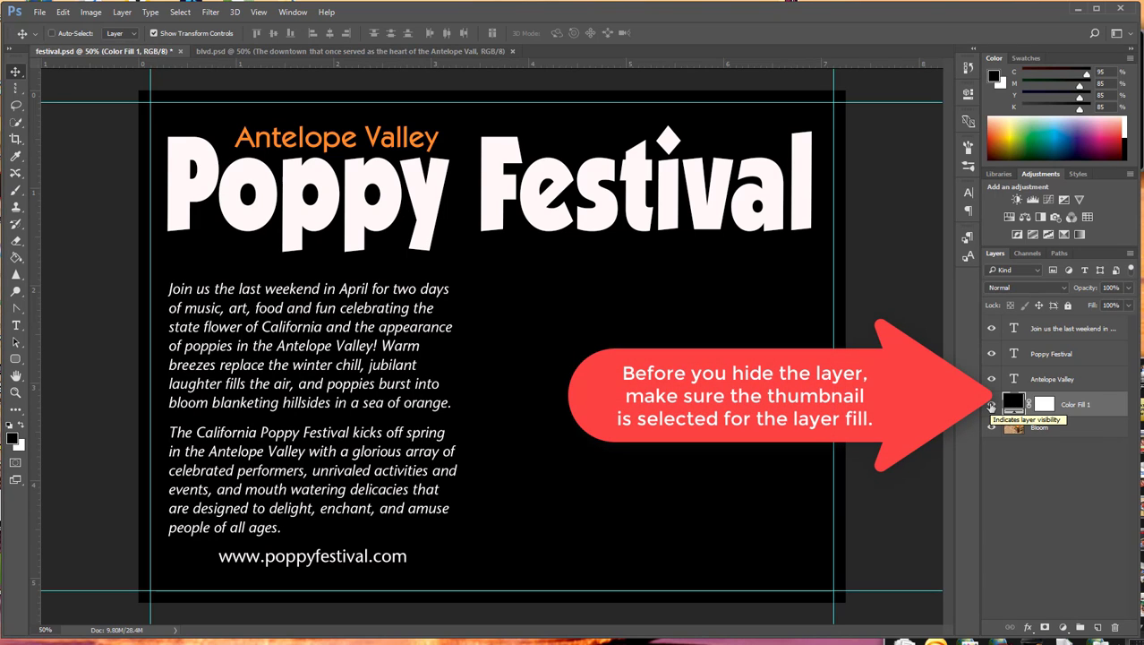
- Recolor the fill layer with a dark olive green sampled from the photo, hiding the fill while sampling and showing it again
click(991, 405)
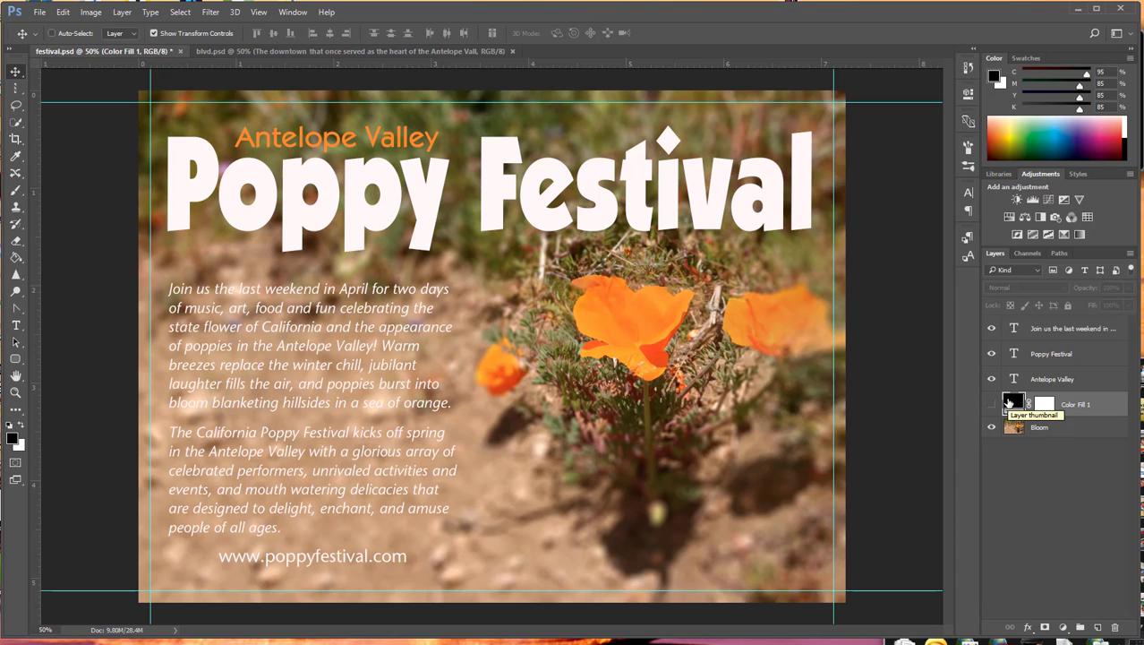
double_click(1011, 403)
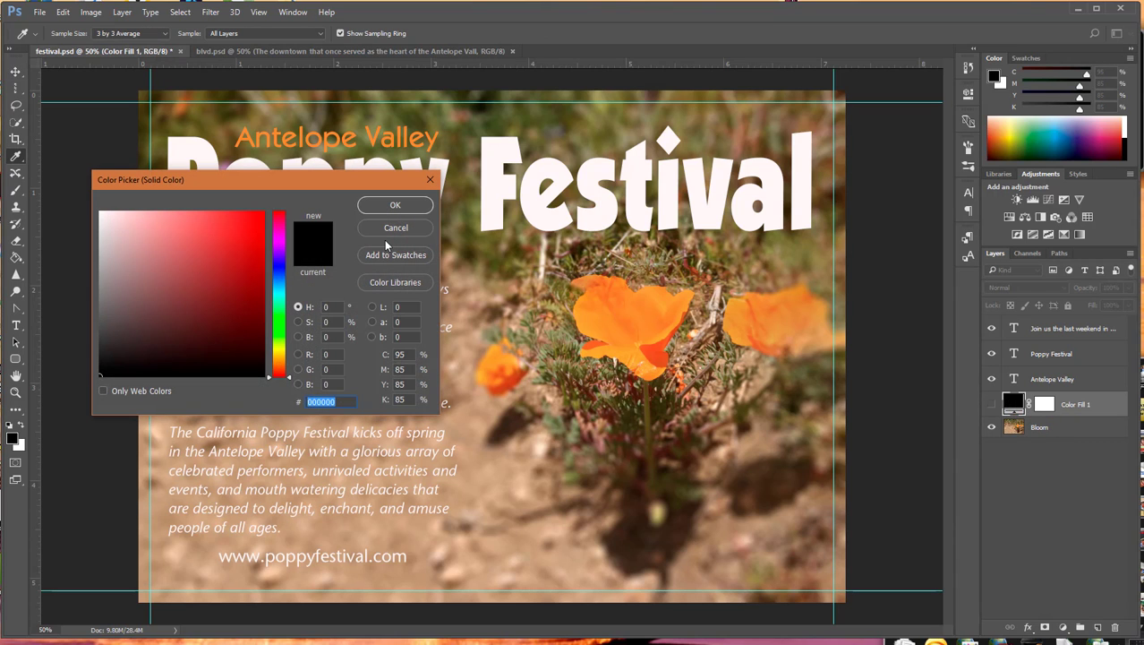
click(481, 248)
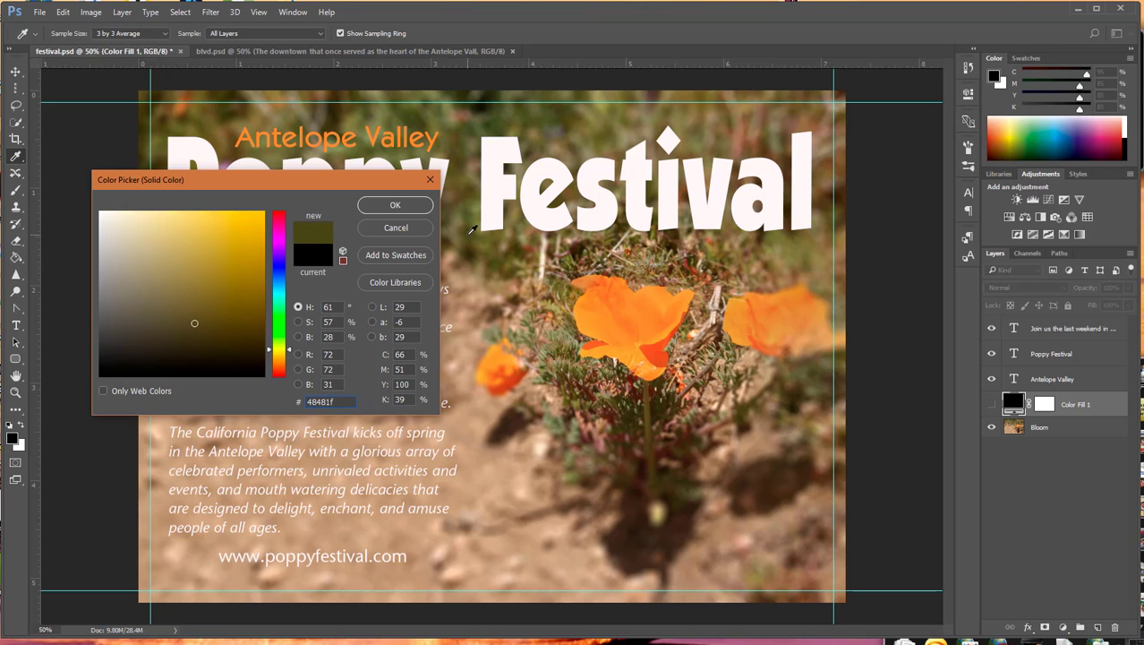
click(392, 206)
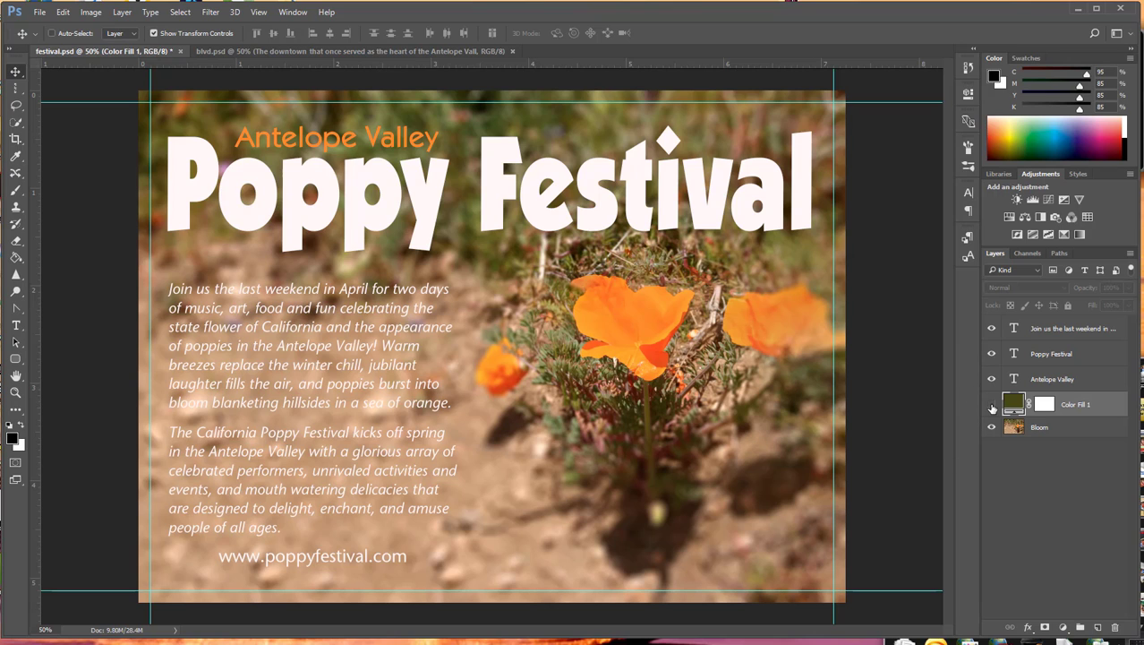
click(992, 405)
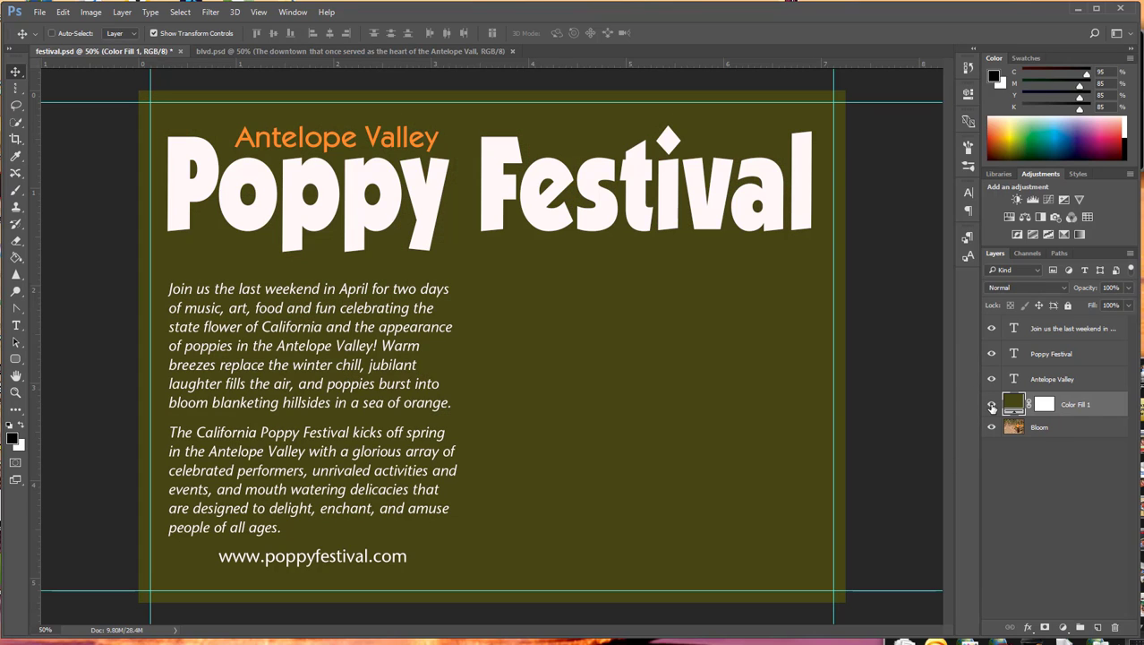
- Draw a linear white-to-black gradient on the color fill's mask, running from the right part of the paragraph text to the photo's right edge
click(1043, 406)
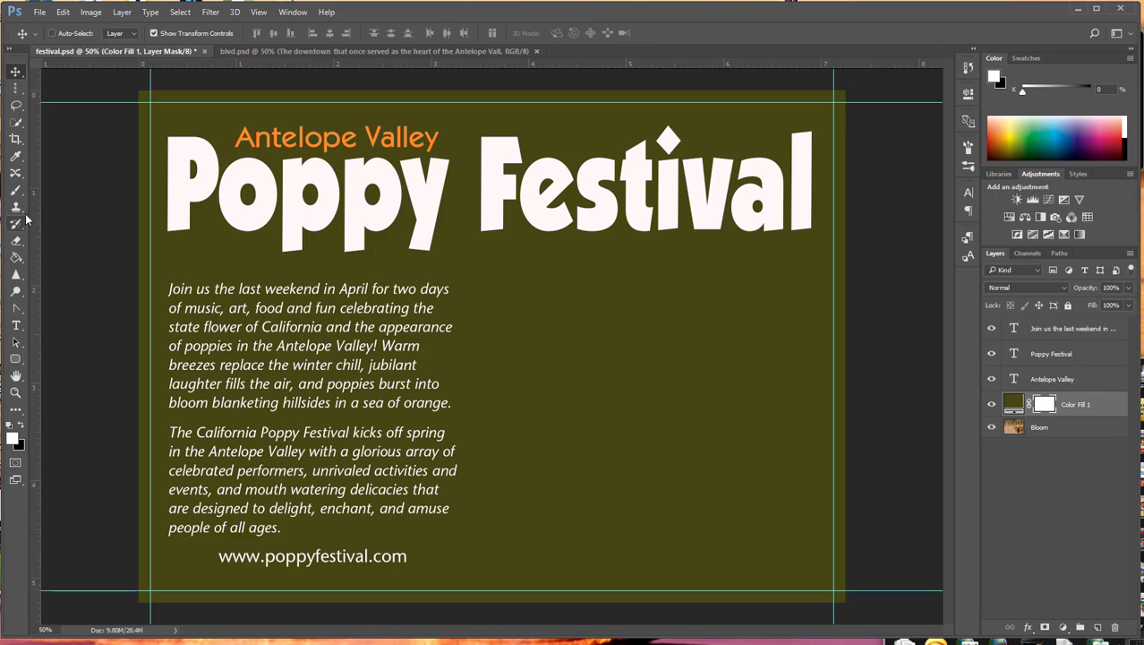
click(16, 257)
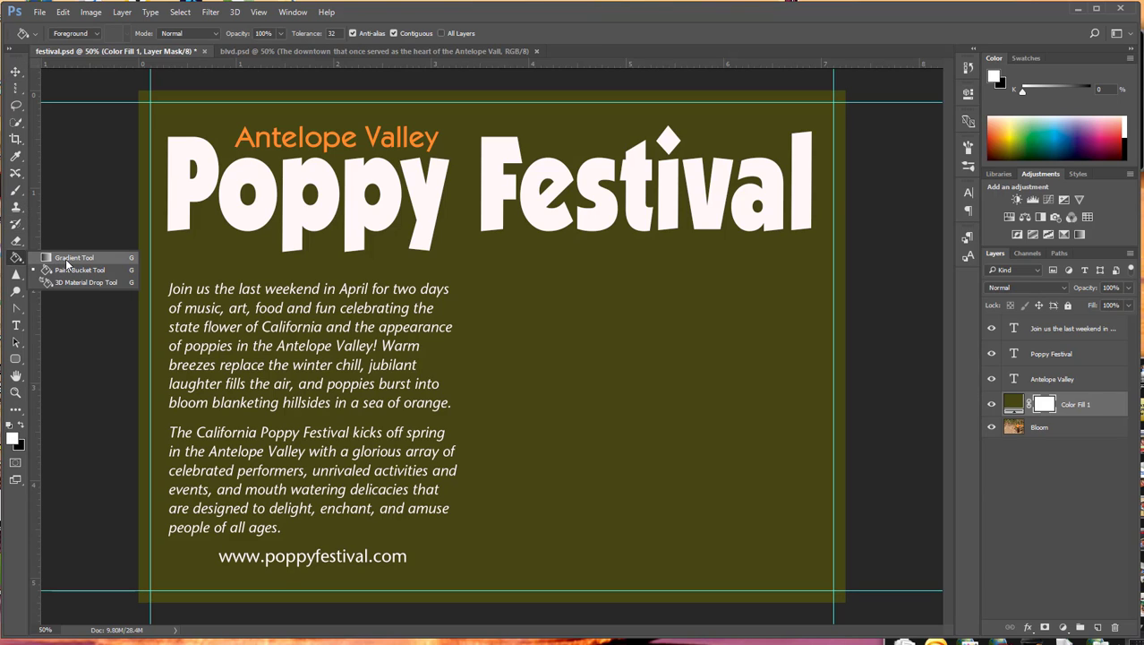
click(67, 259)
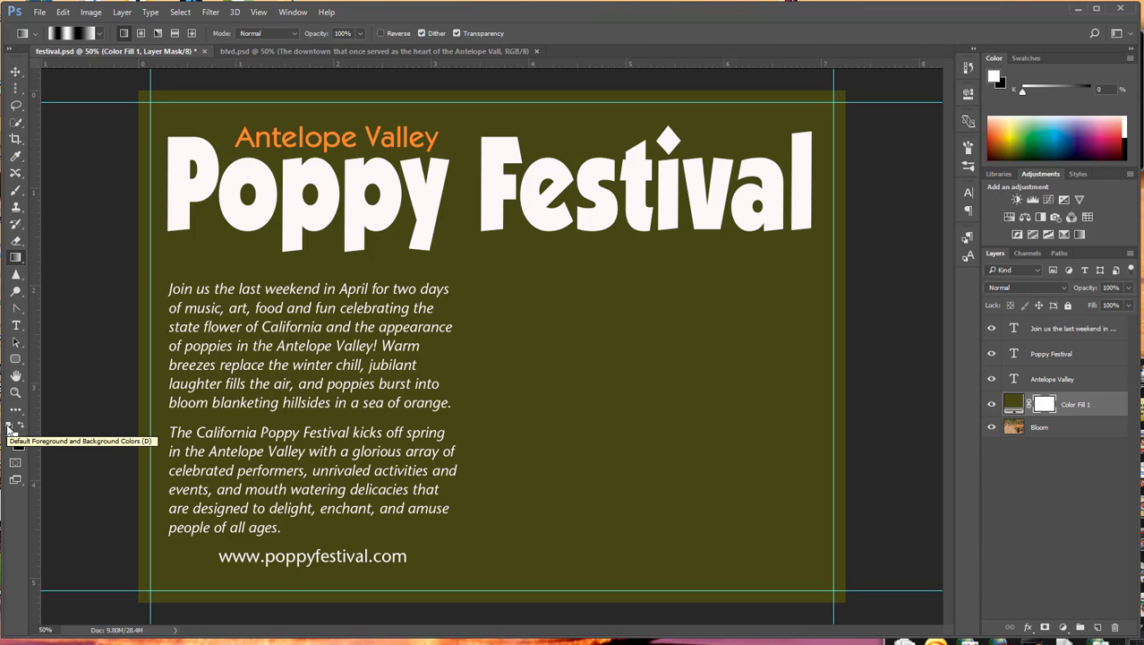
click(100, 35)
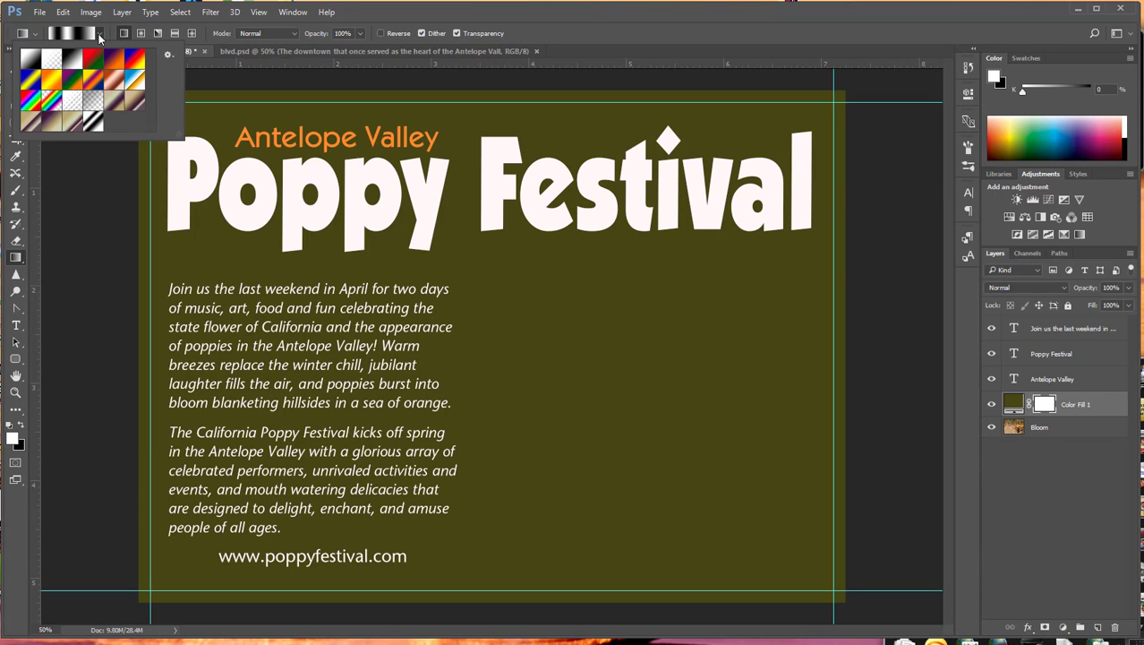
click(29, 59)
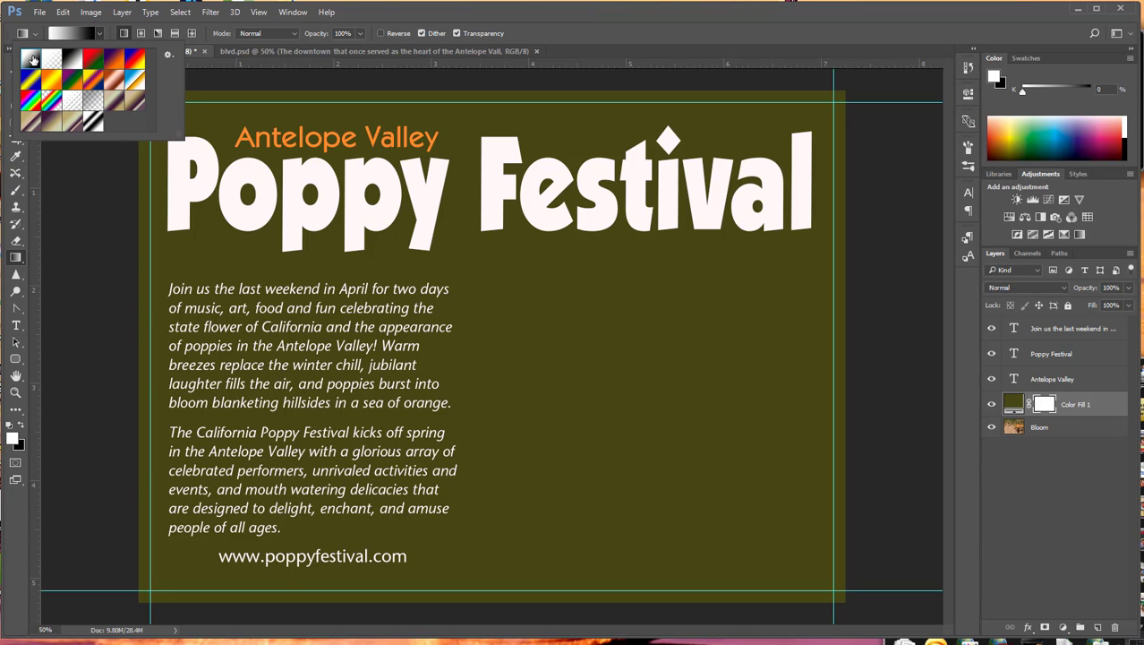
click(124, 34)
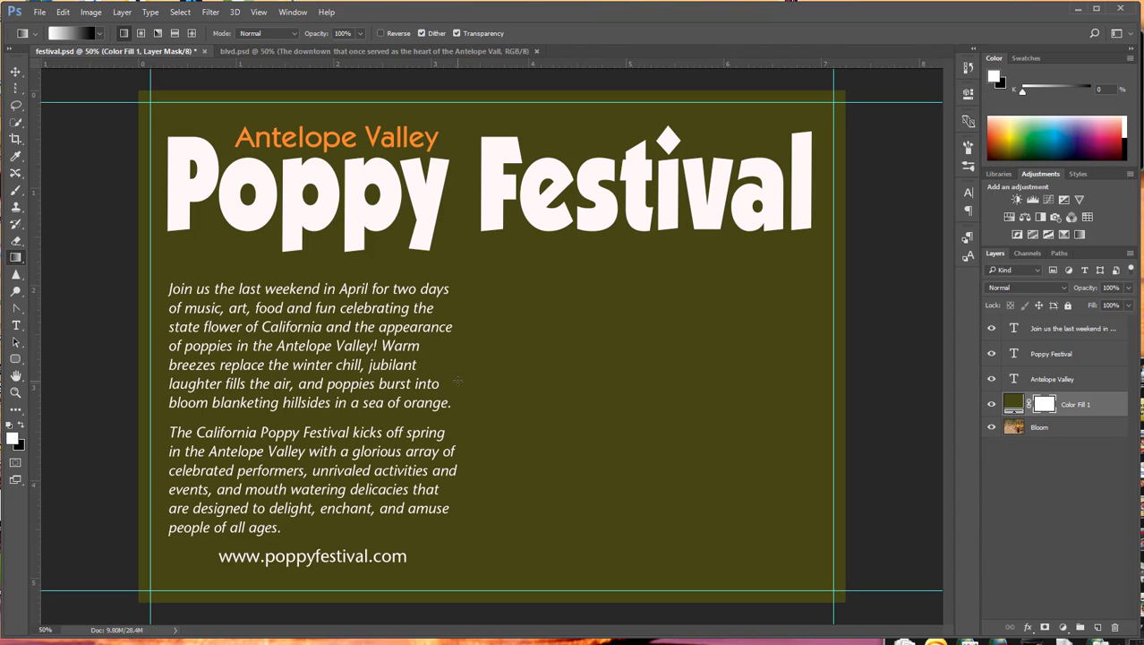
drag(457, 380, 845, 393)
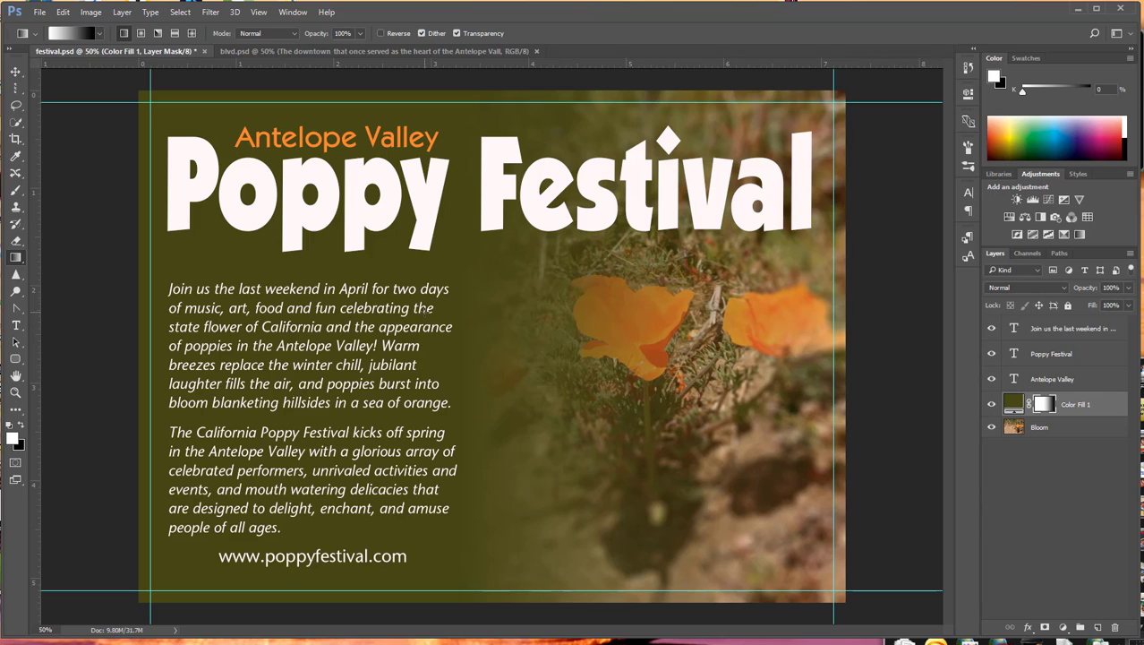
drag(424, 314, 835, 314)
drag(413, 288, 843, 267)
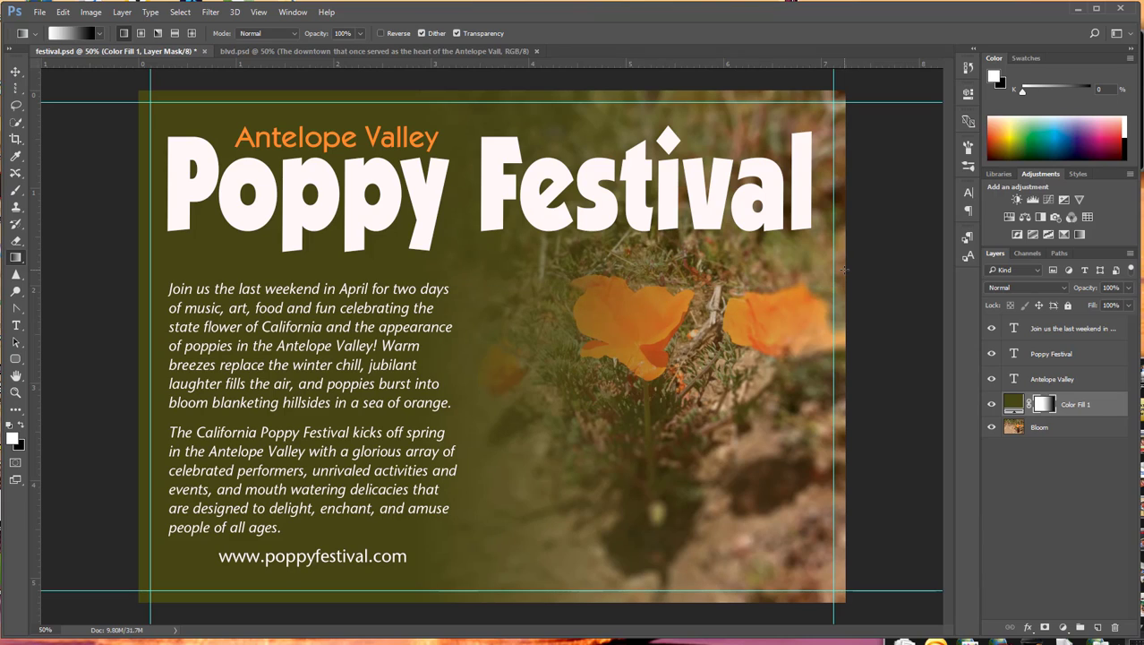
- Set the color fill layer's blend mode to Multiply and its opacity to 83%
click(1065, 288)
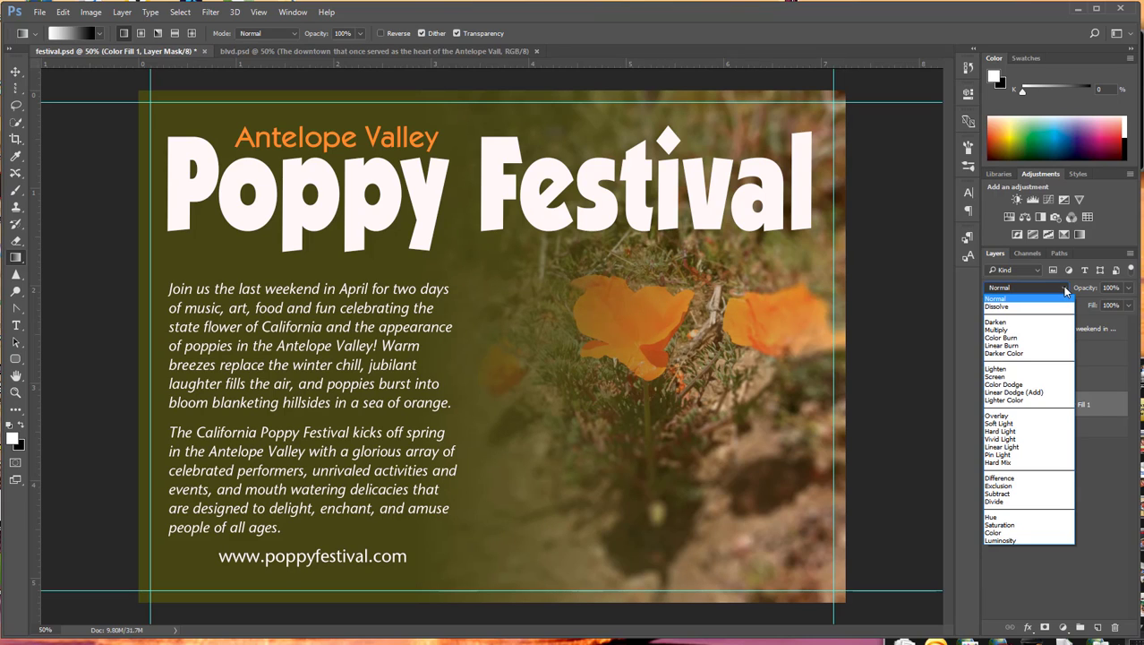
click(1030, 330)
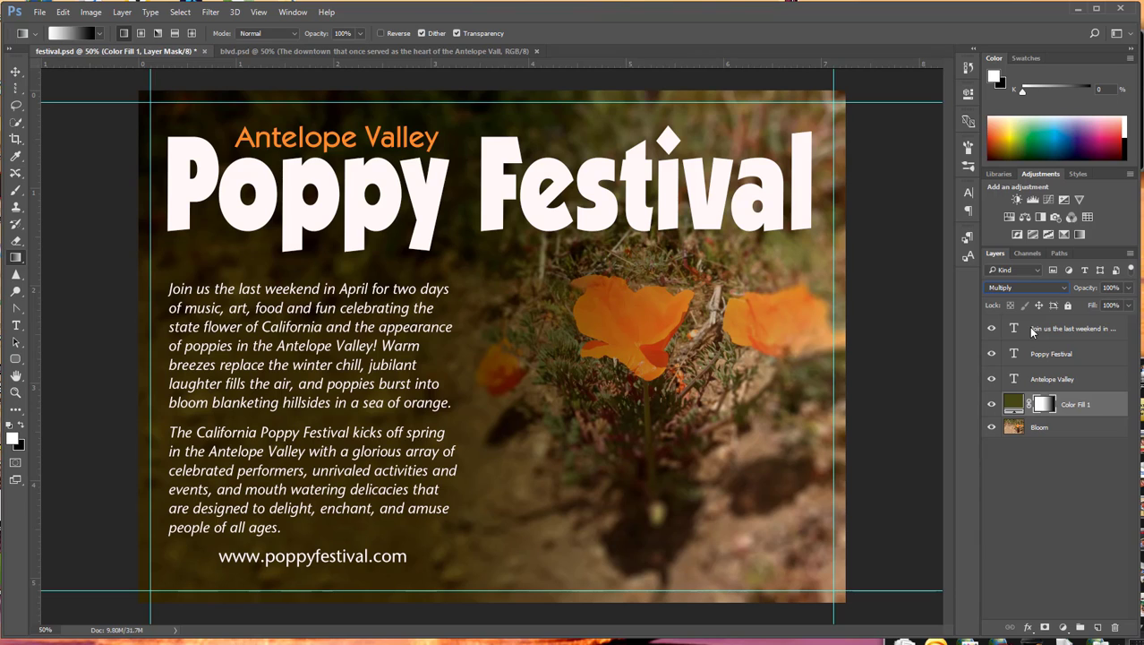
click(1128, 290)
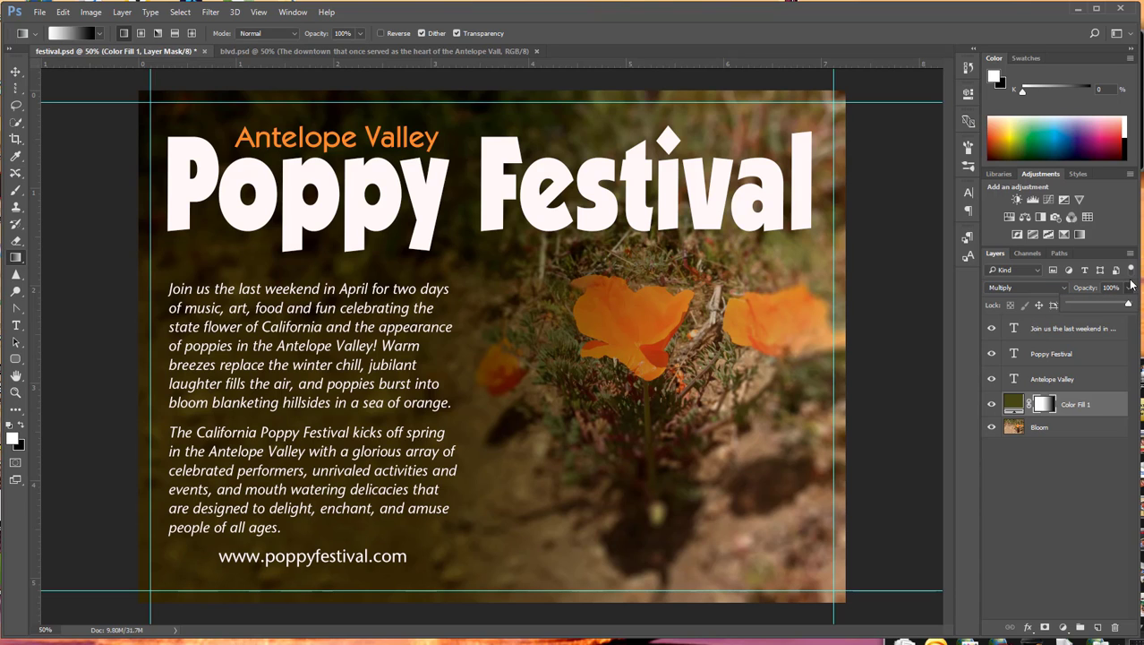
drag(1129, 307, 1119, 309)
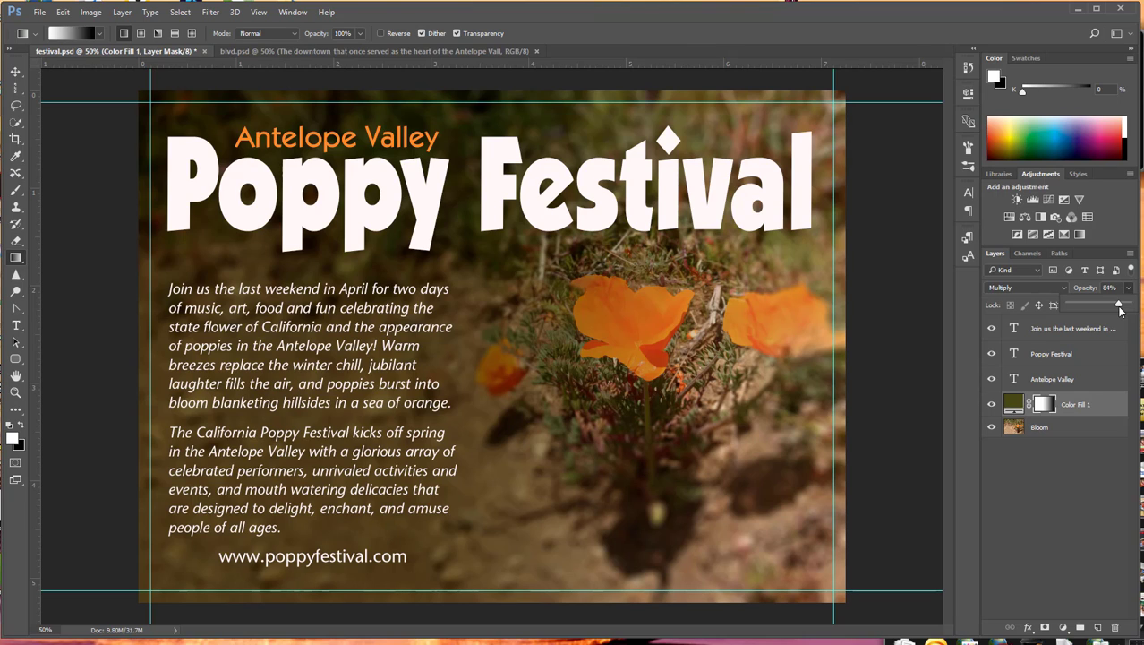
drag(1119, 309, 1113, 307)
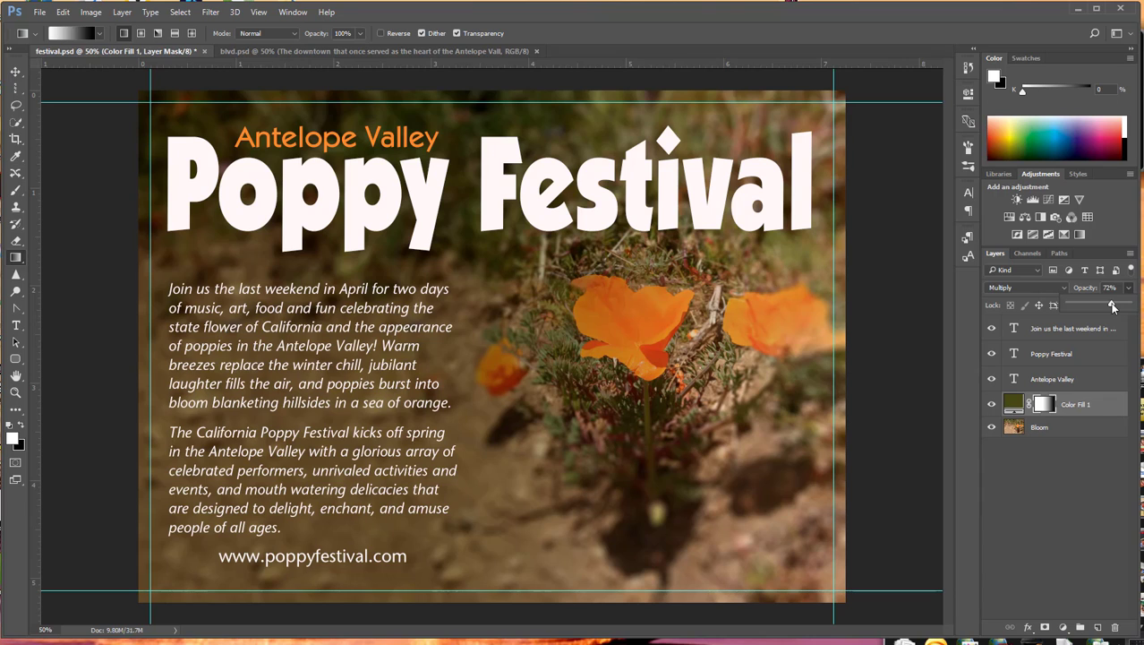
drag(1112, 307, 1119, 307)
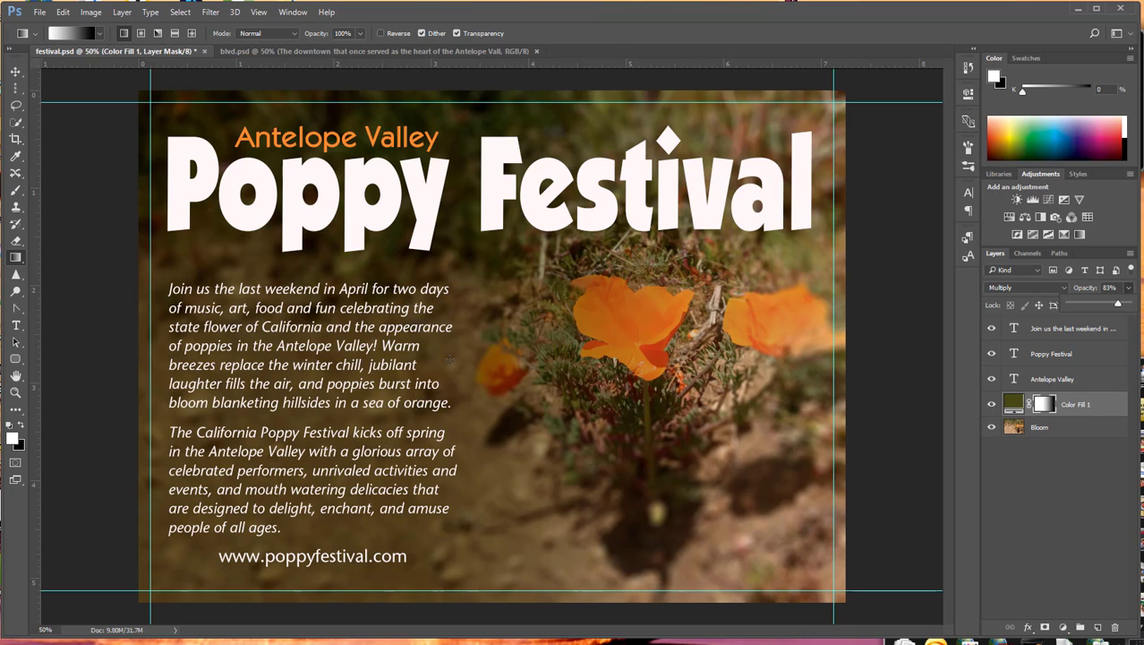
- Fully lock the Bloom layer and the three text layers, and save festival.psd
click(1063, 429)
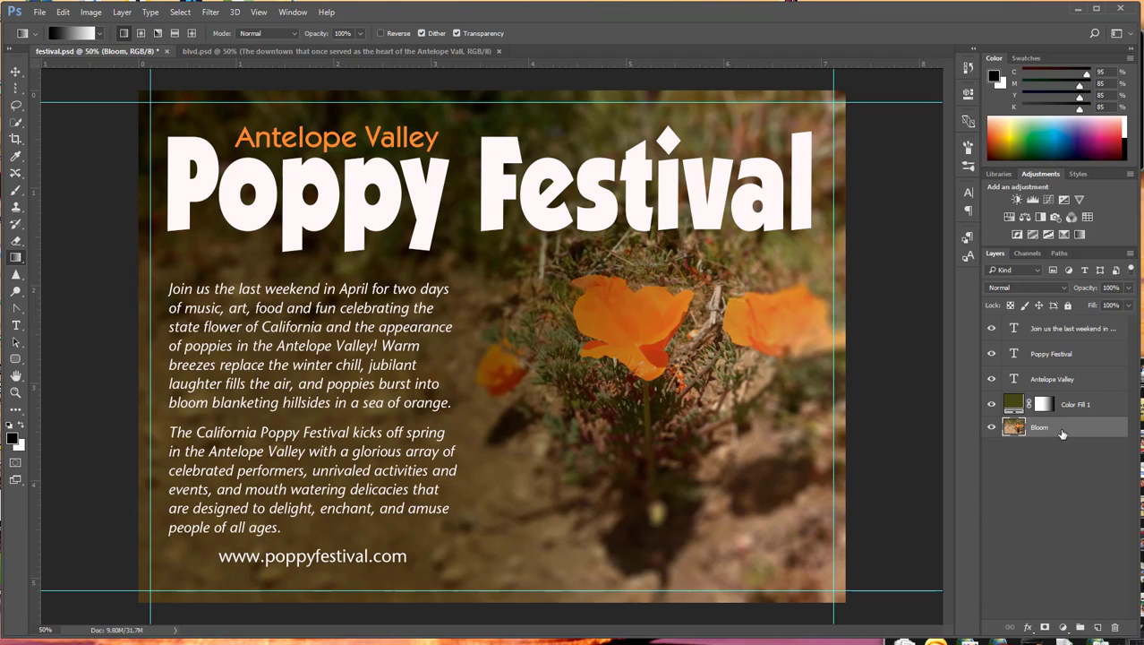
click(1070, 305)
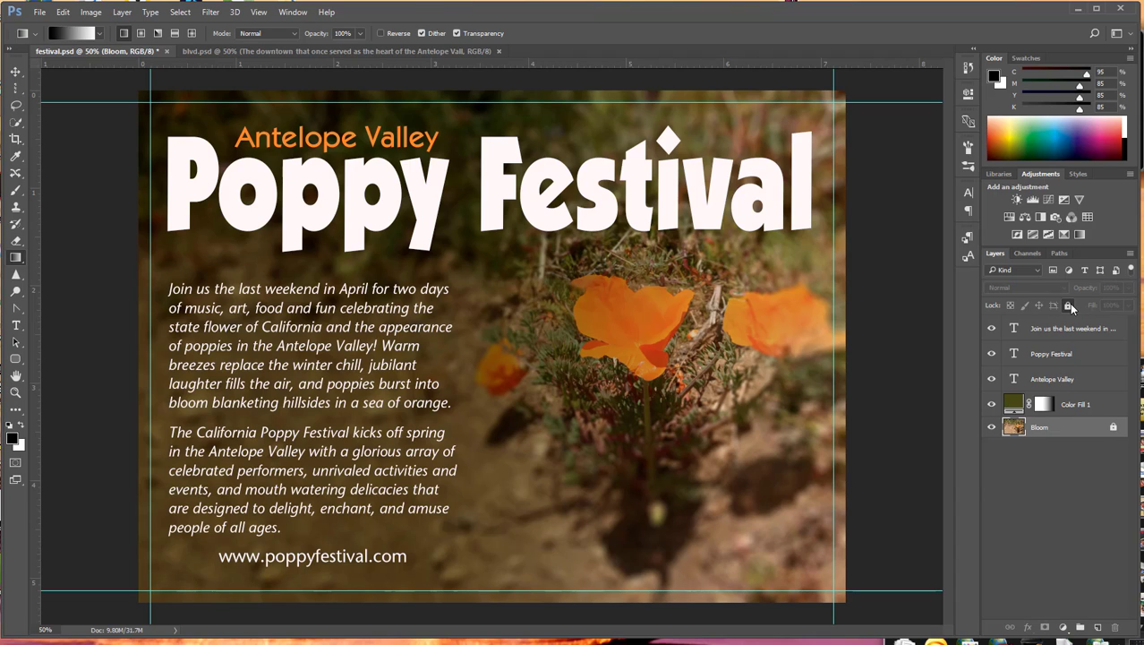
click(1031, 327)
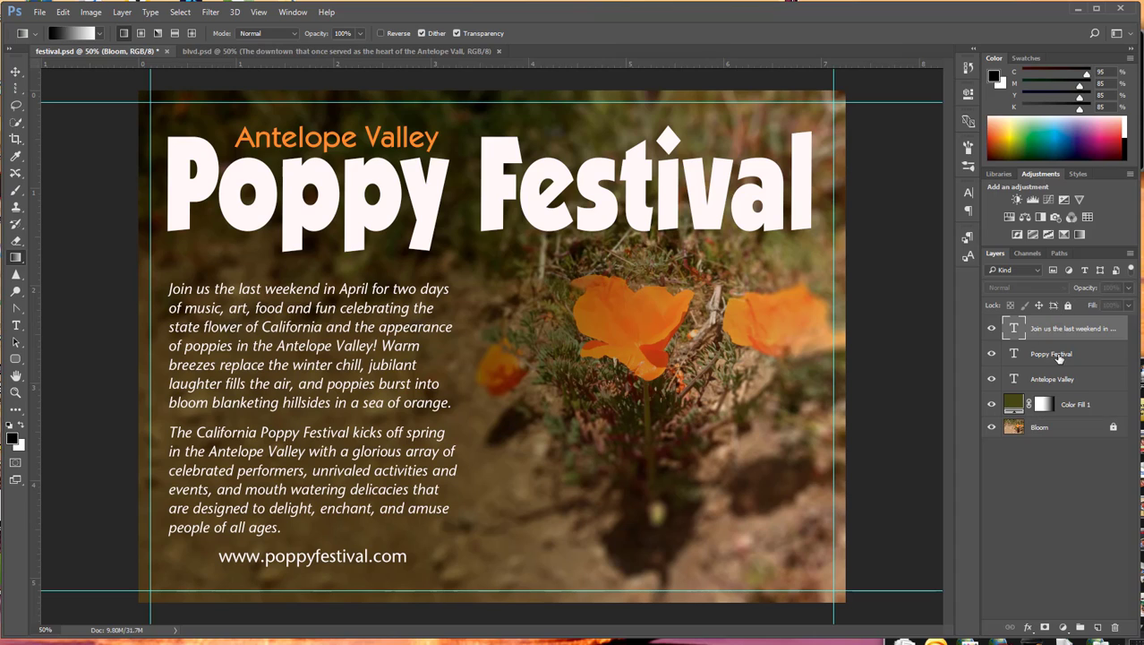
shift+click(1049, 378)
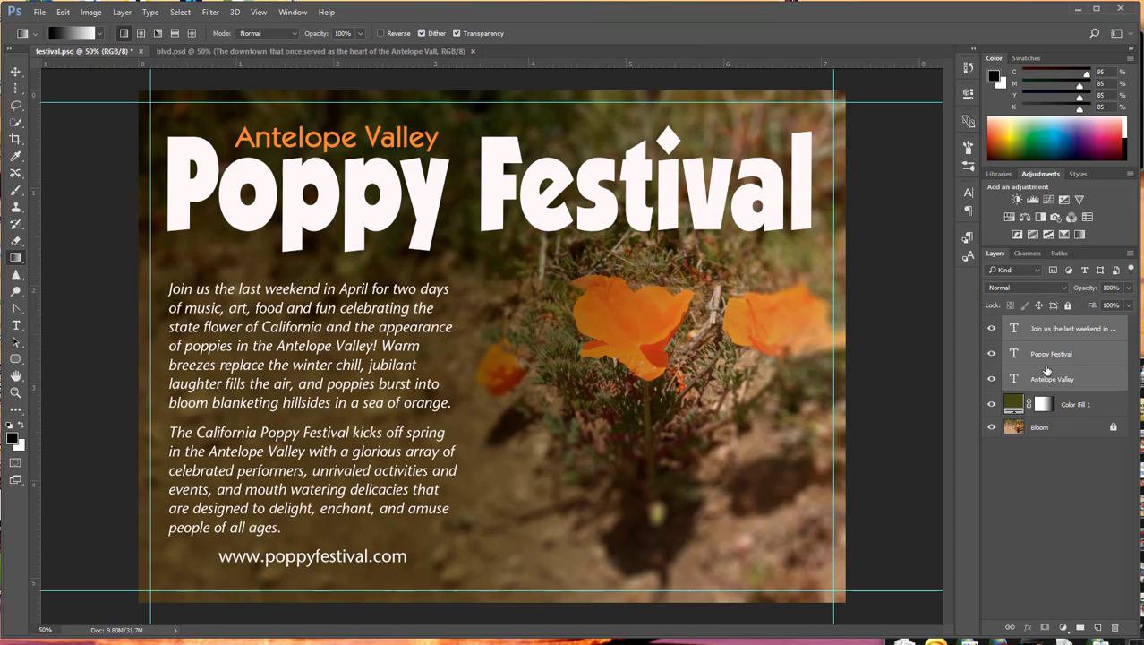
click(1068, 306)
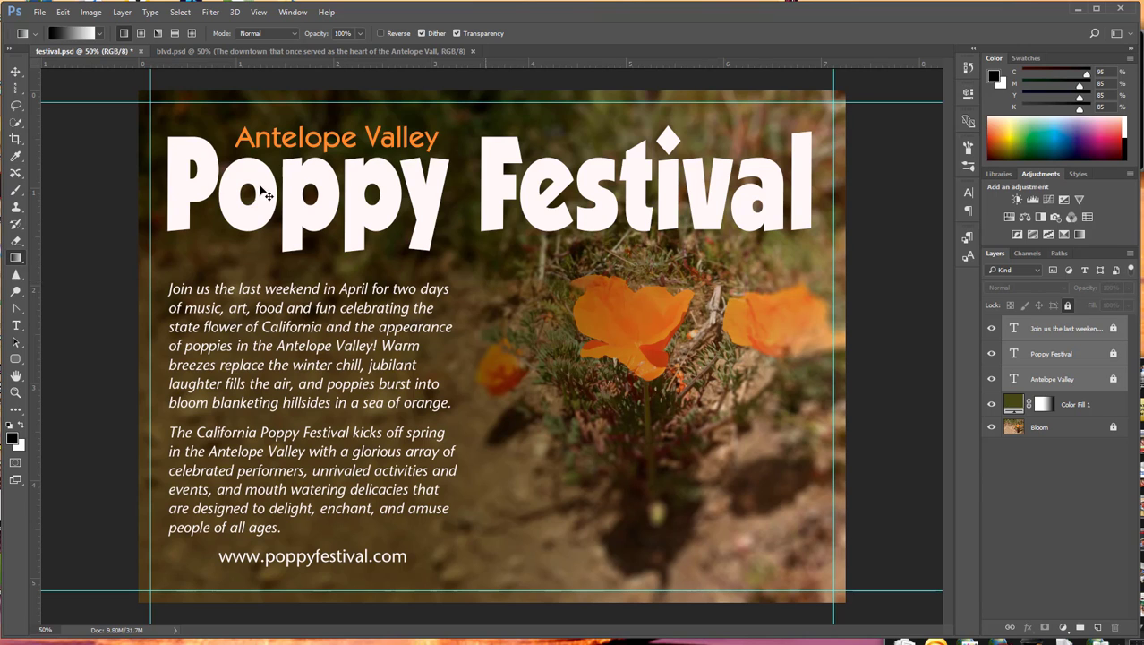
click(40, 12)
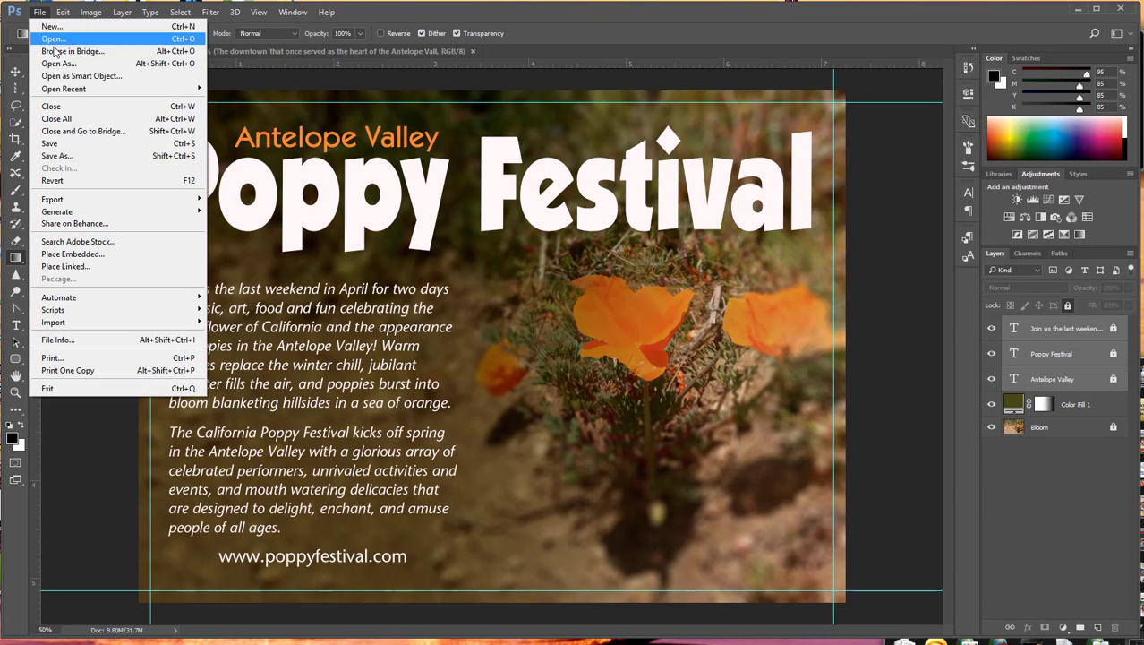
click(57, 144)
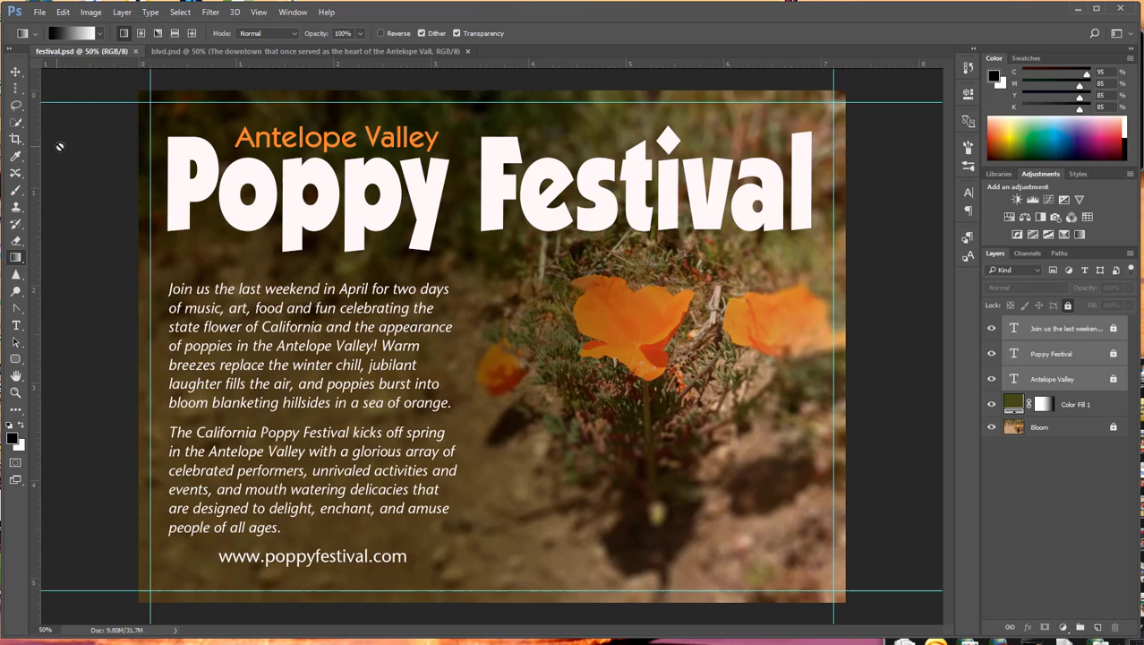
- Switch to the blvd.psd document and place the Roshambo image in it as an embedded file
click(196, 51)
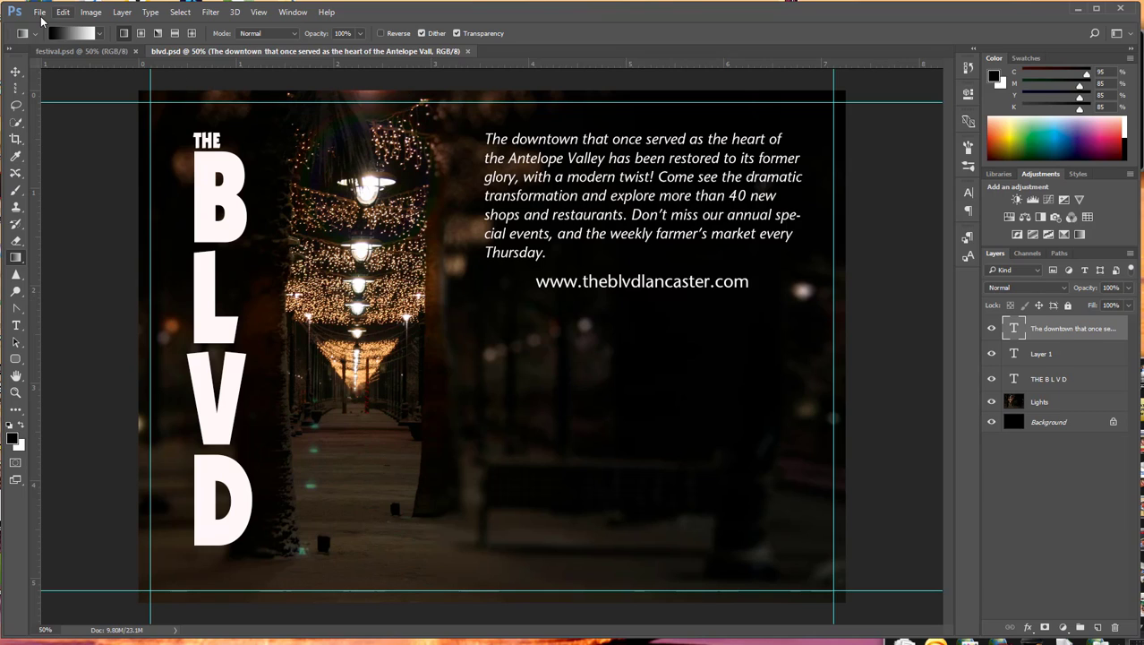
click(41, 14)
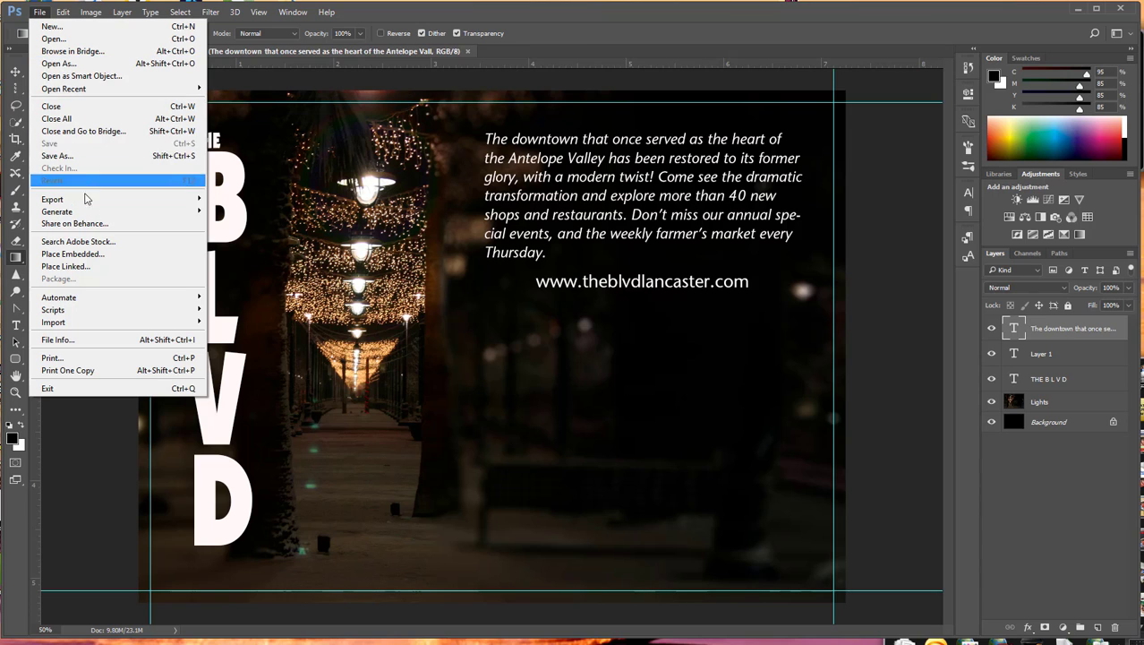
click(93, 254)
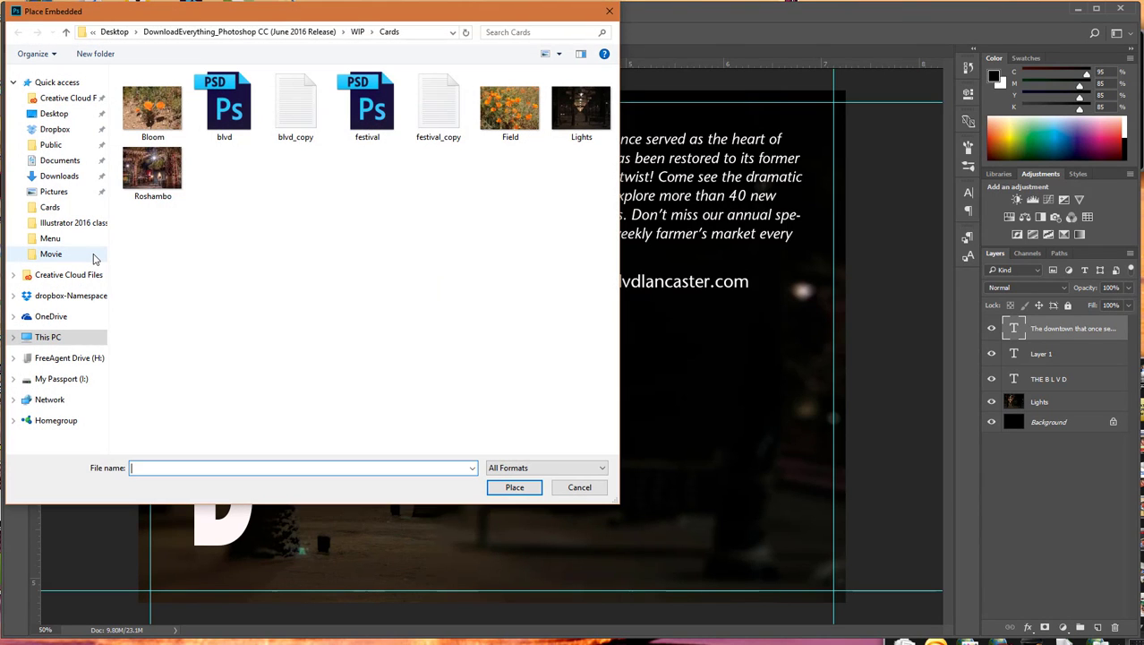
click(162, 174)
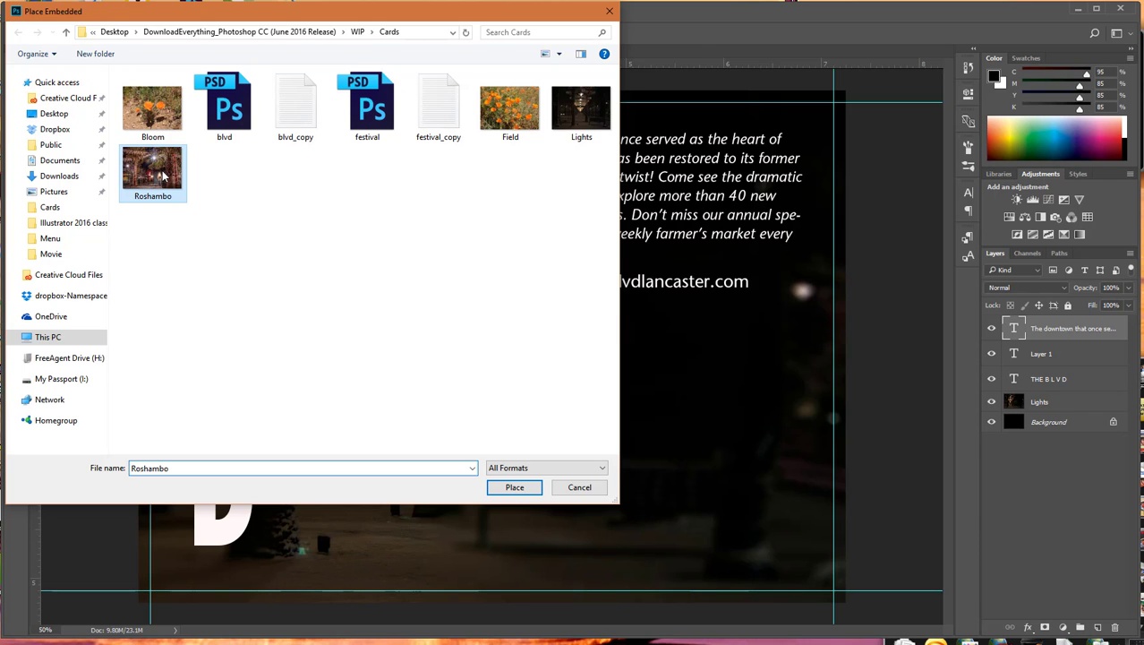
click(515, 487)
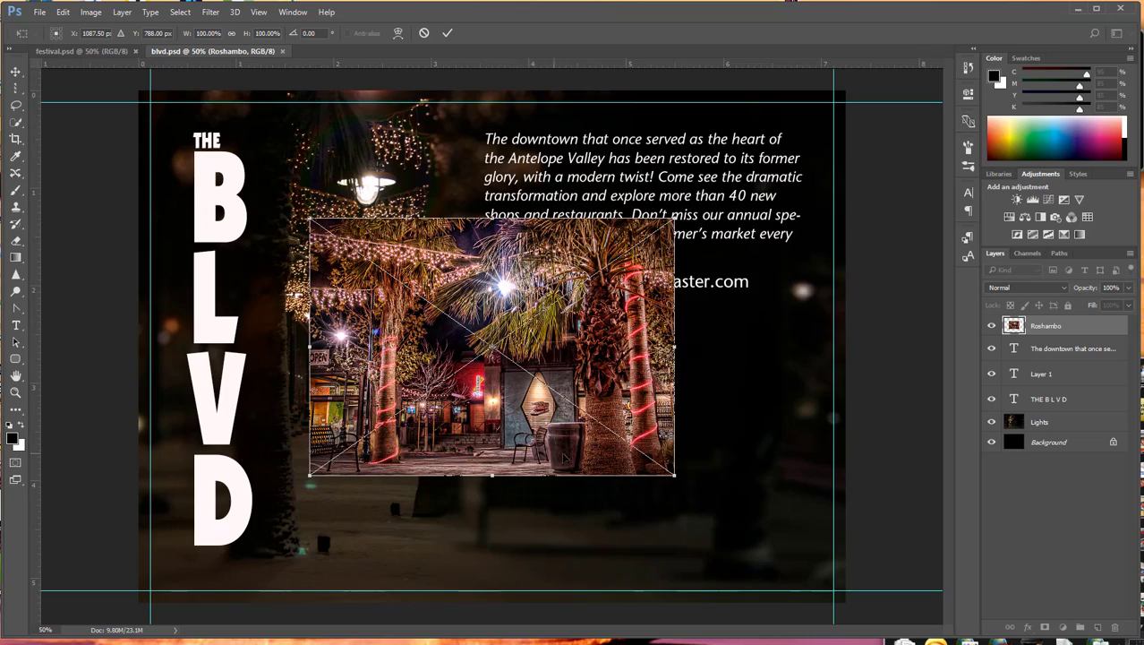
- Position the Roshambo photo below the web address at about X 1521.5 px, Y 1089 px, commit the placement and save blvd.psd
drag(499, 311, 645, 380)
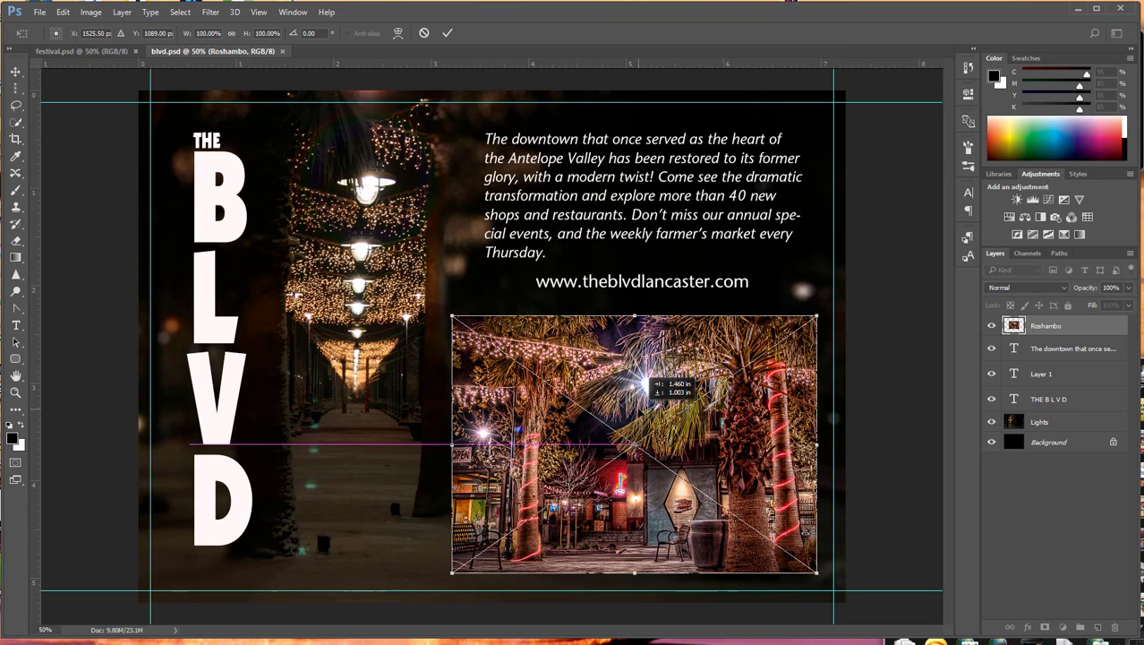
drag(646, 380, 644, 380)
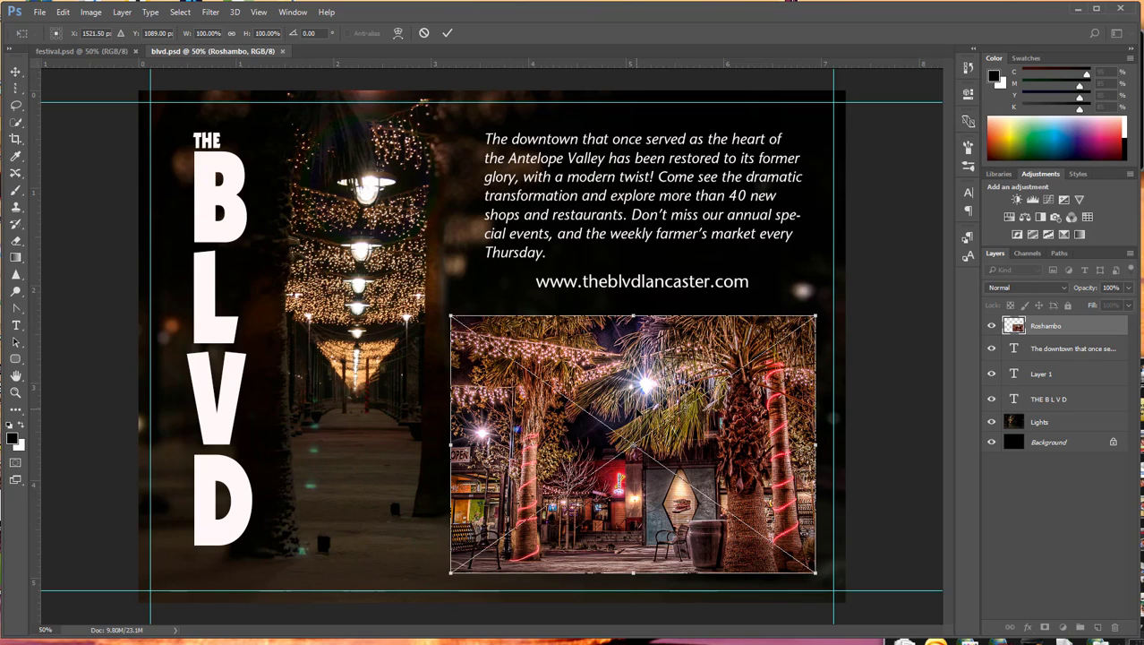
key(Return)
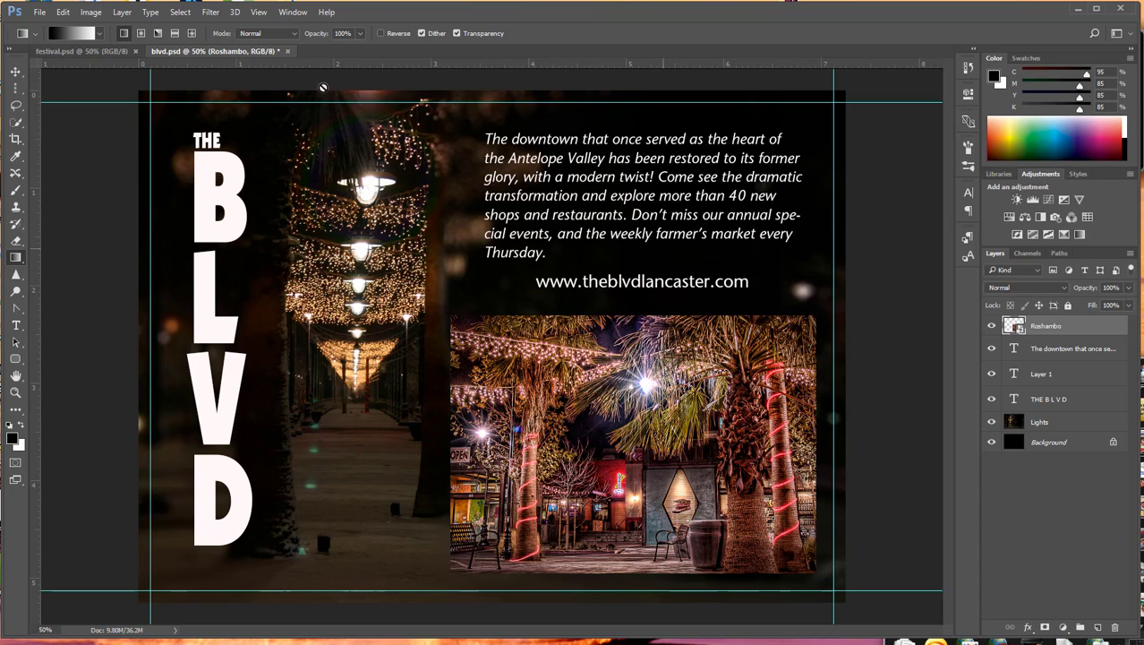
click(39, 11)
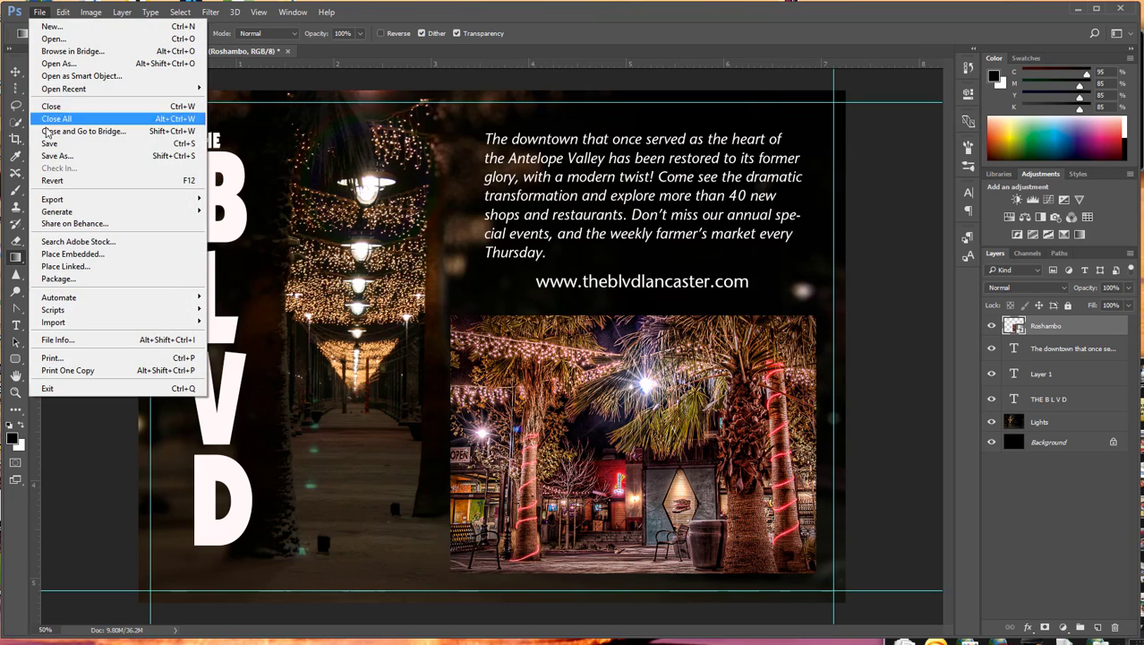
click(48, 144)
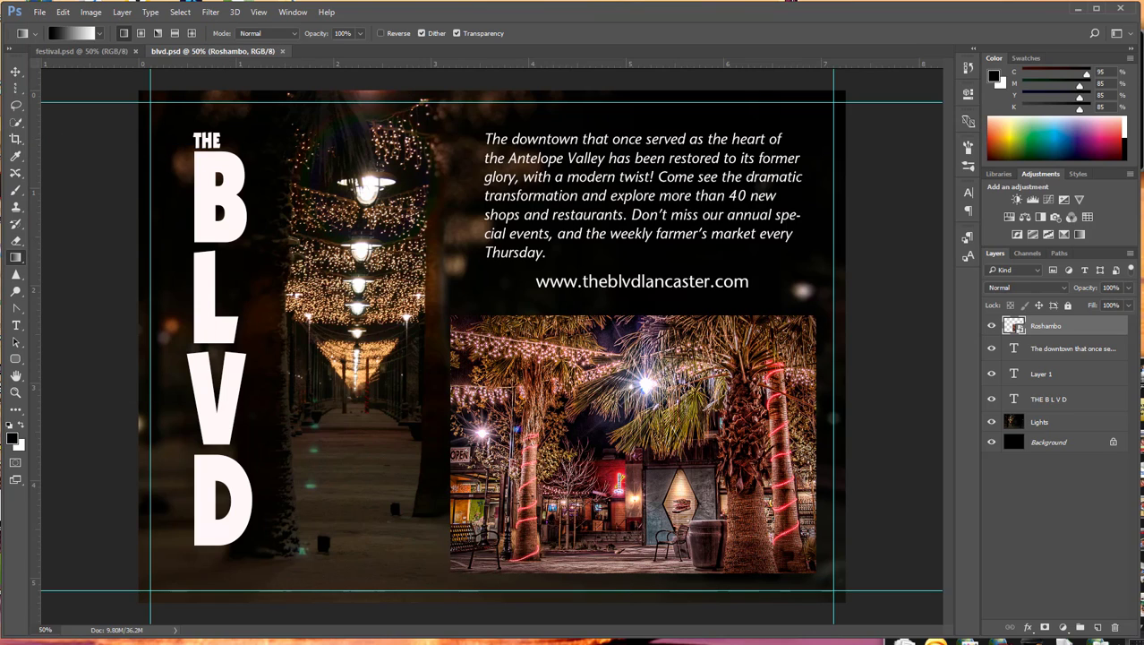